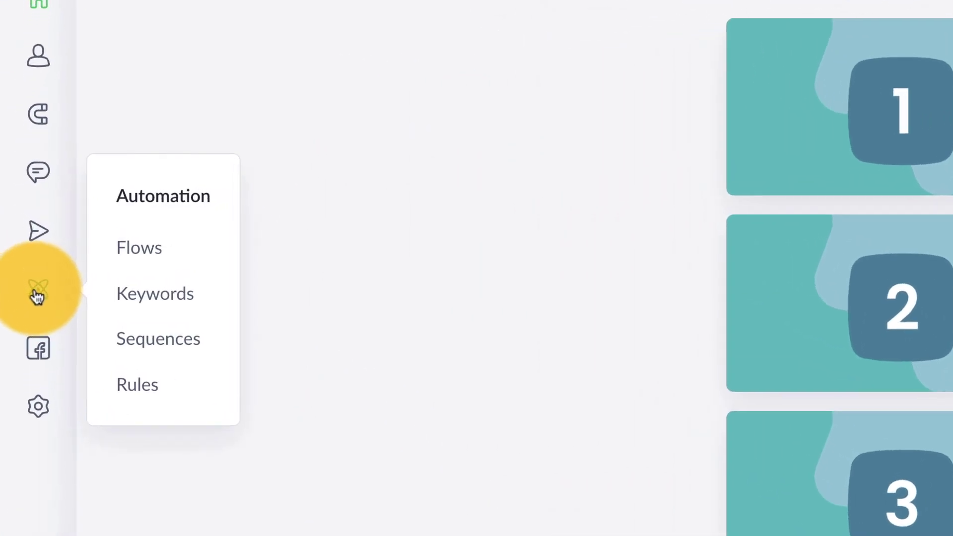
Step: From the Flows list, create an empty flow named 'IG comment'
{"action": "left_click", "coordinate": [15, 231]}
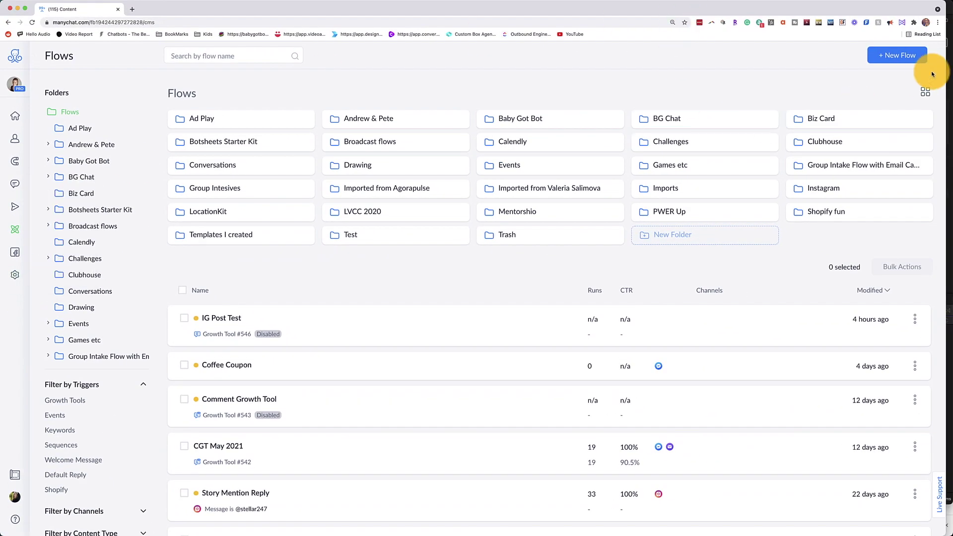
{"action": "left_click", "coordinate": [888, 60]}
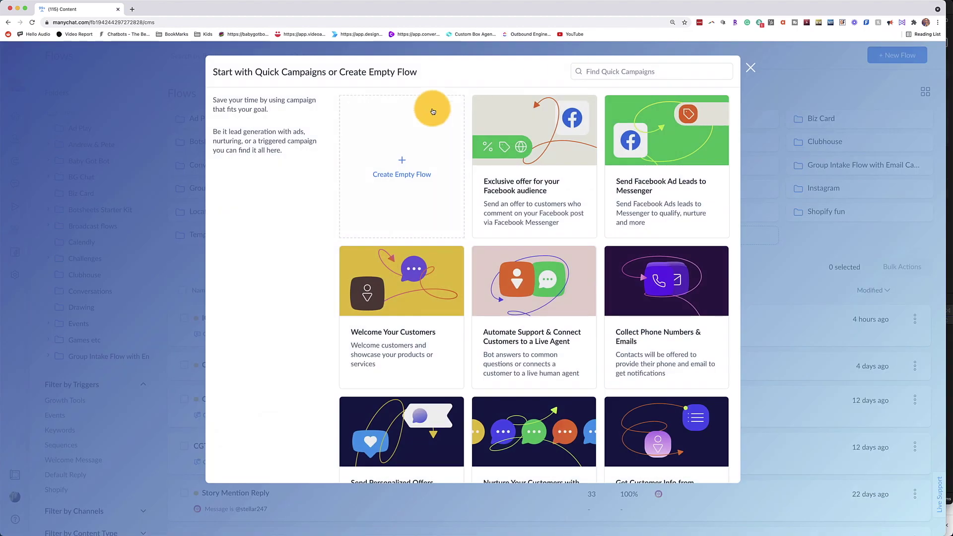
{"action": "left_click", "coordinate": [405, 176]}
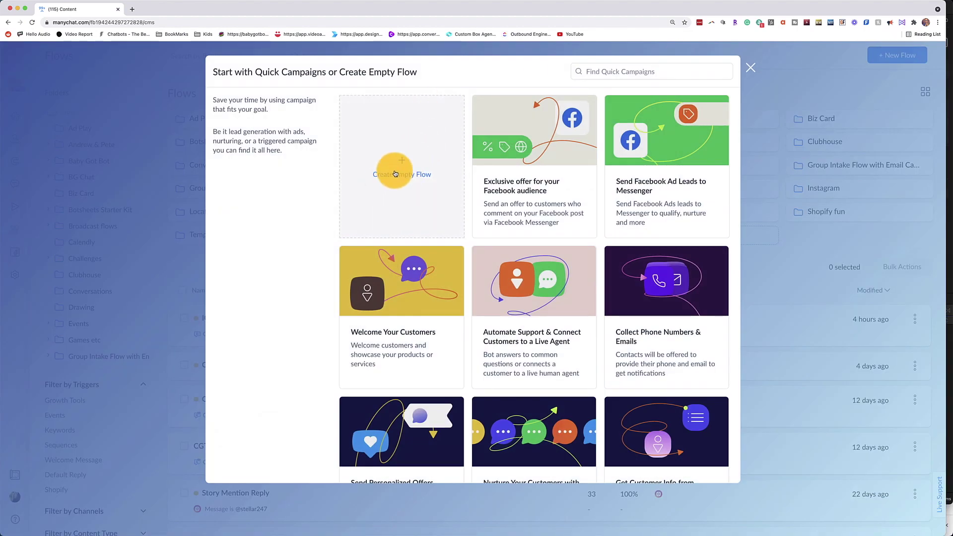
{"action": "left_click", "coordinate": [404, 175]}
{"action": "left_click", "coordinate": [444, 109]}
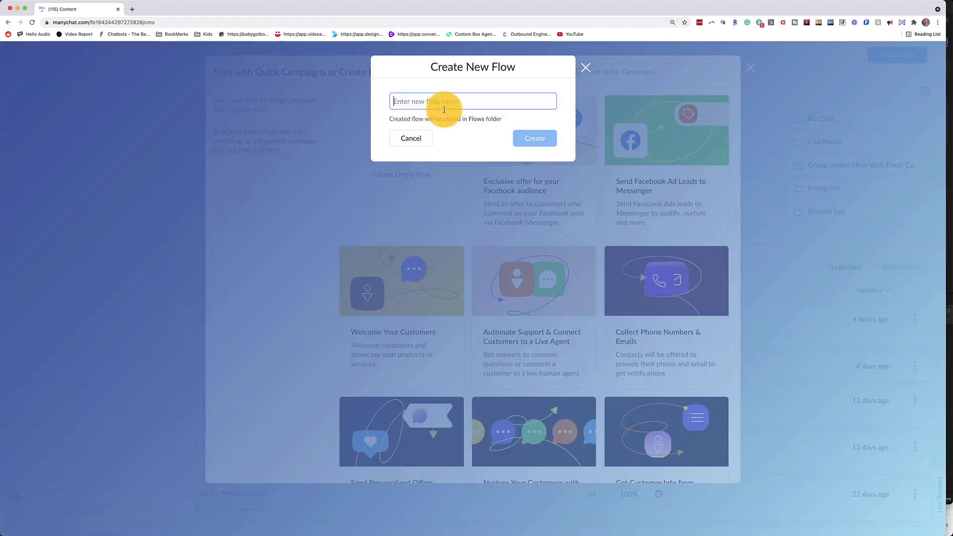
{"action": "type", "text": "IG comment"}
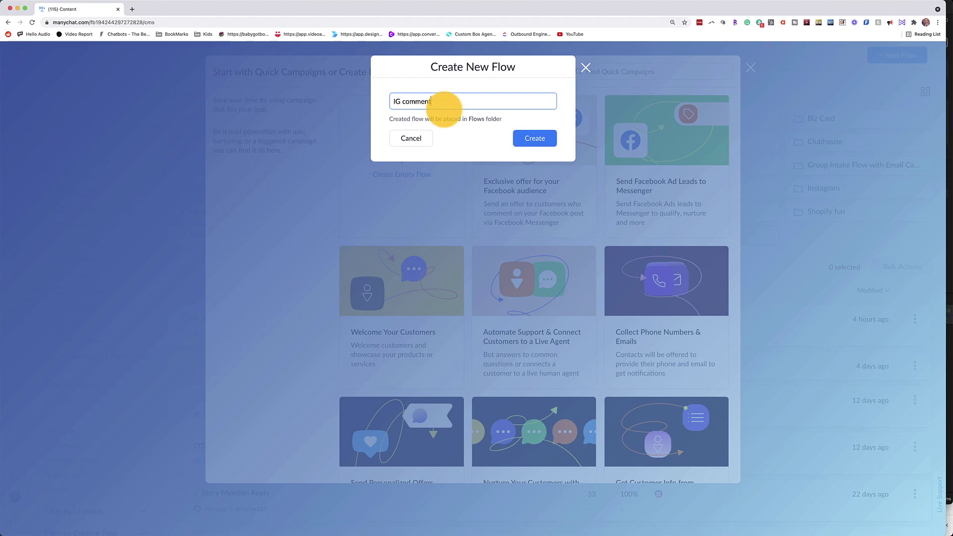
{"action": "key", "text": "Return"}
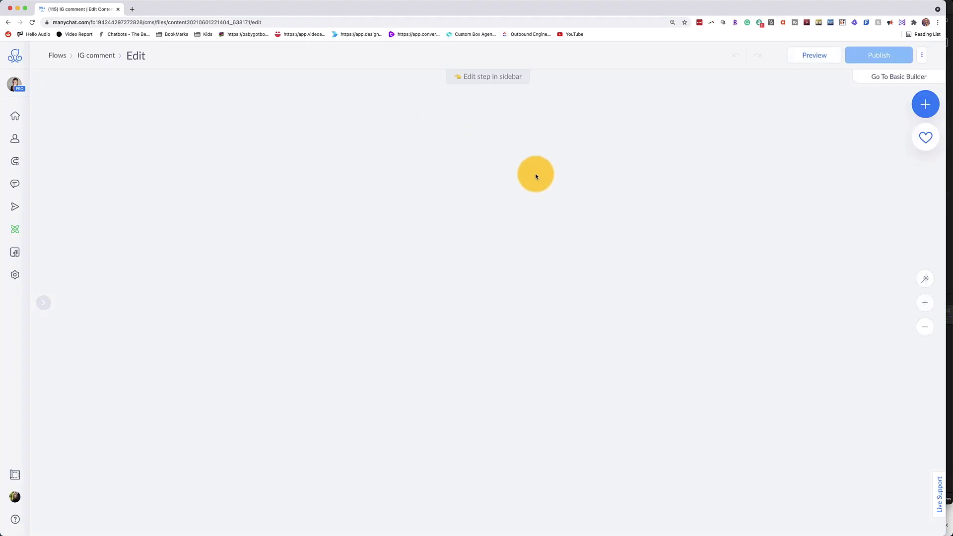
Step: Move the Starting Step and Instagram message nodes closer, and try adding next steps from the first step
{"action": "left_click_drag", "start_coordinate": [372, 268], "coordinate": [348, 213]}
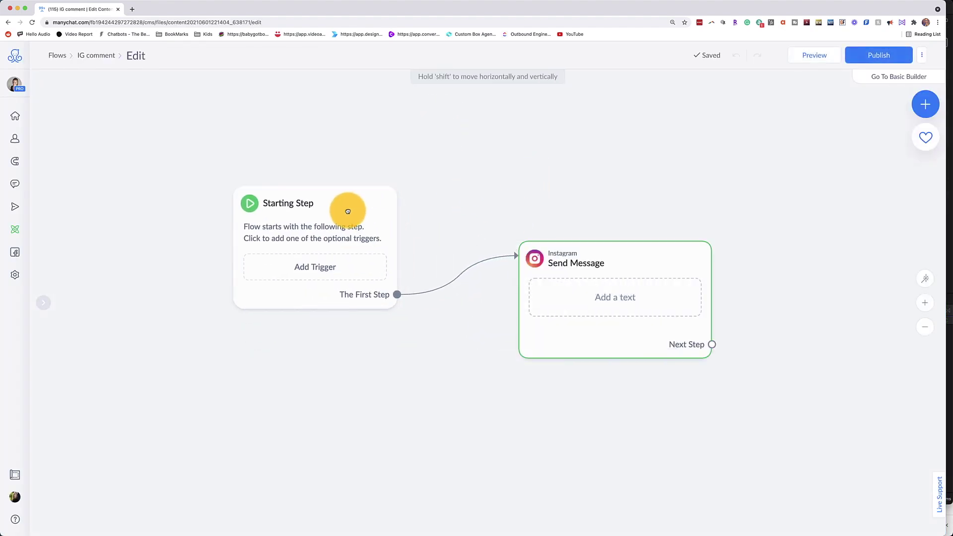
{"action": "left_click_drag", "start_coordinate": [619, 279], "coordinate": [546, 233]}
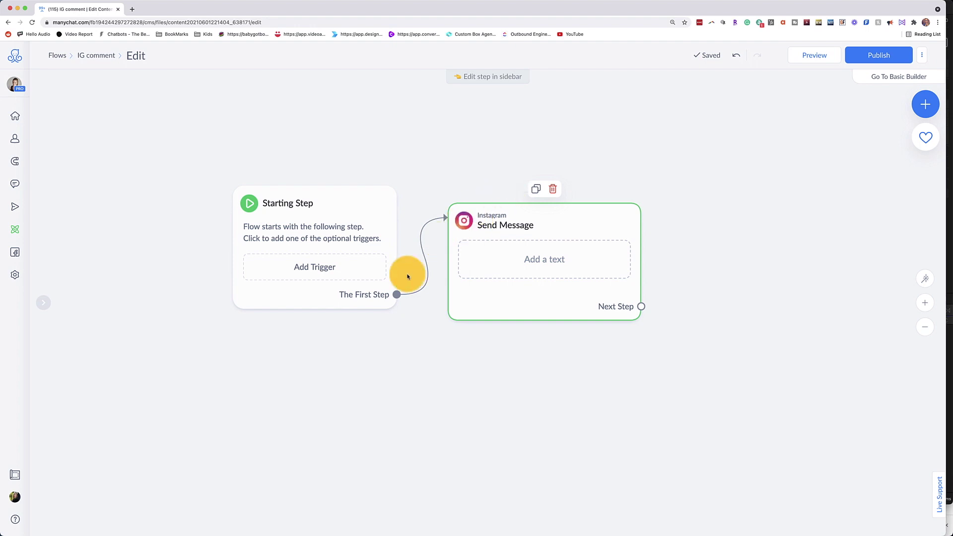
{"action": "left_click_drag", "start_coordinate": [396, 294], "coordinate": [479, 414]}
{"action": "left_click", "coordinate": [518, 261]}
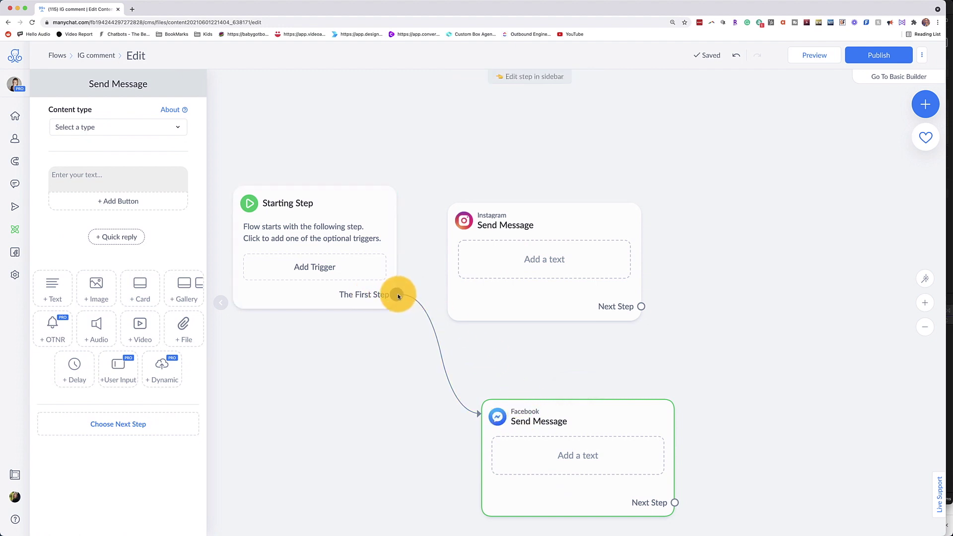
{"action": "left_click_drag", "start_coordinate": [401, 296], "coordinate": [473, 134]}
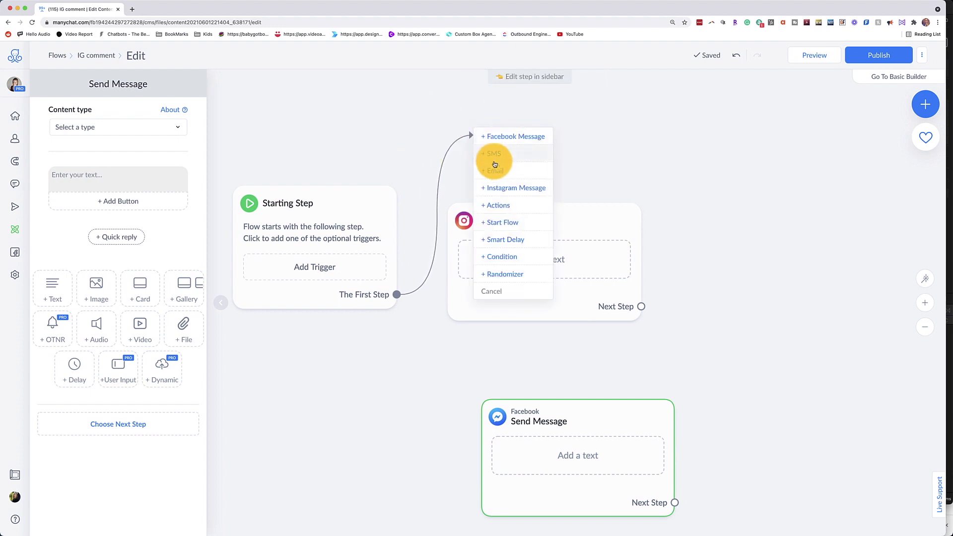
{"action": "left_click", "coordinate": [515, 190]}
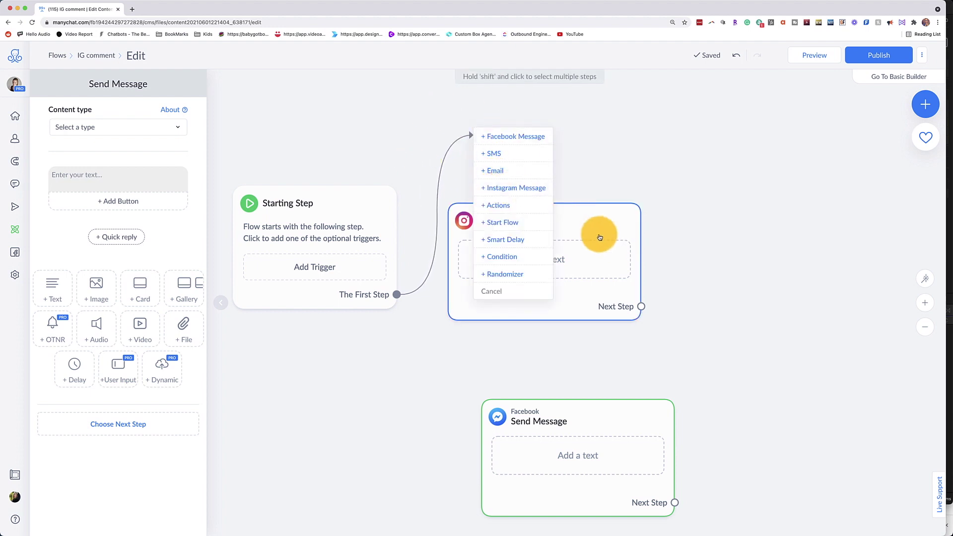
{"action": "left_click_drag", "start_coordinate": [397, 294], "coordinate": [488, 289]}
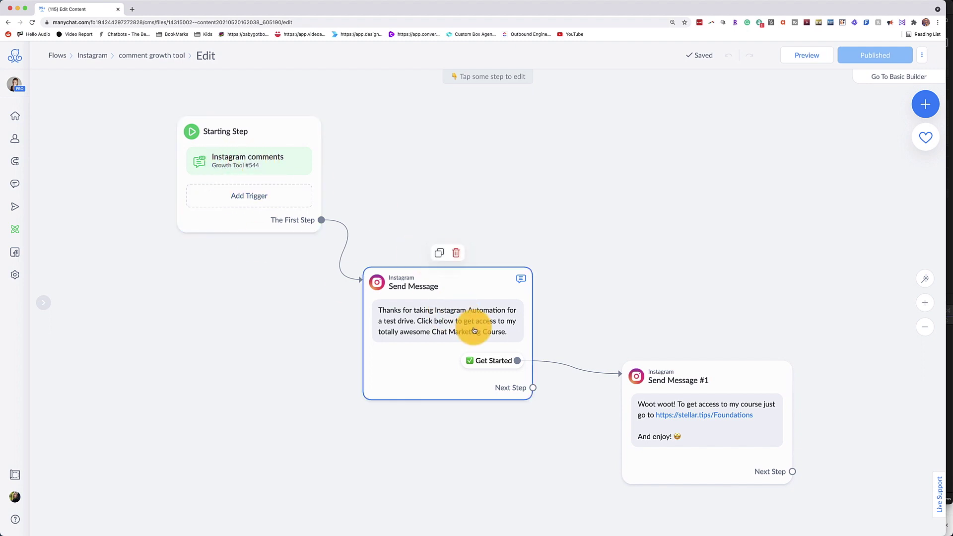
Step: Open the comment growth tool example's first Instagram message to view its settings
{"action": "left_click", "coordinate": [414, 330]}
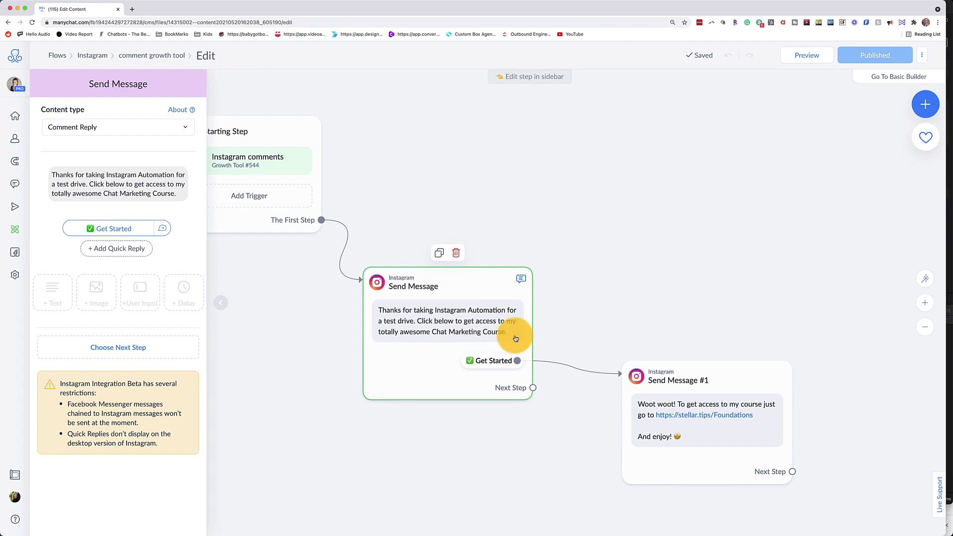
Step: Close the example message's settings and head back to the IG comment flow
{"action": "mouse_move", "coordinate": [599, 375]}
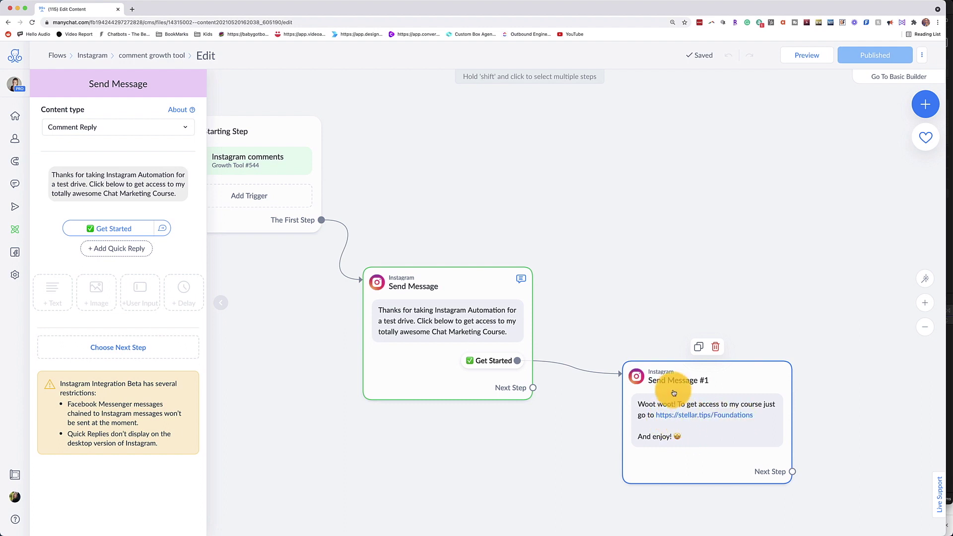
{"action": "left_click", "coordinate": [598, 222]}
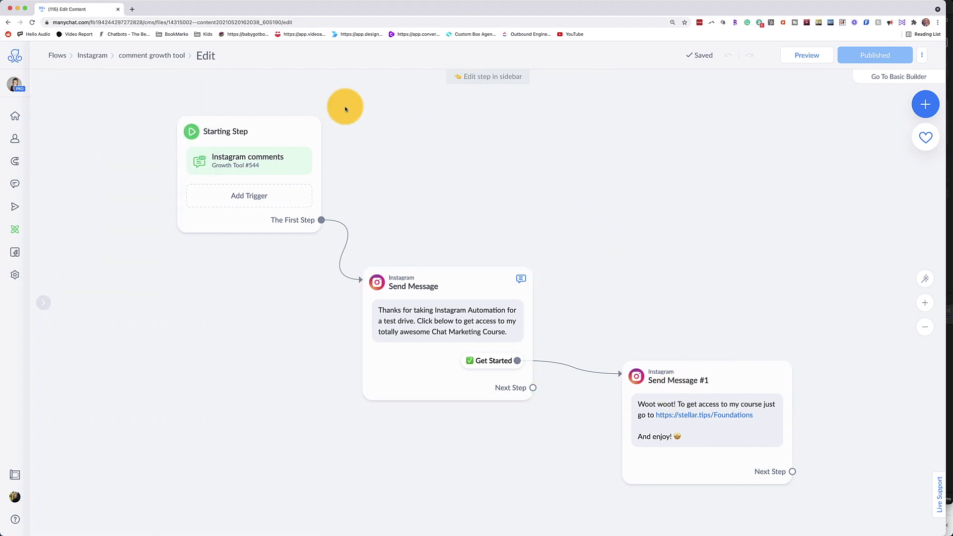
{"action": "mouse_move", "coordinate": [29, 209]}
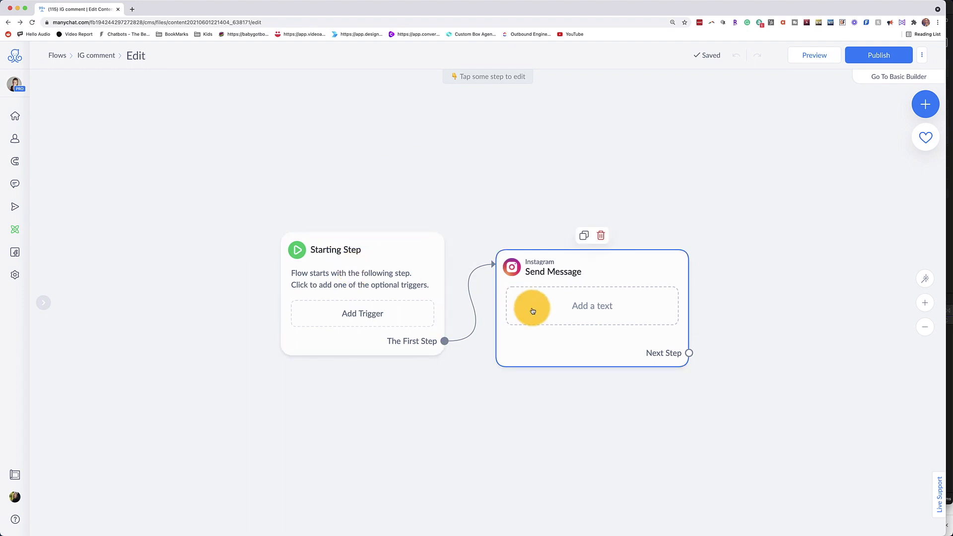
Step: Add an Instagram Comments trigger (Growth Tool #547) to the Starting Step and select the message step
{"action": "left_click", "coordinate": [362, 311]}
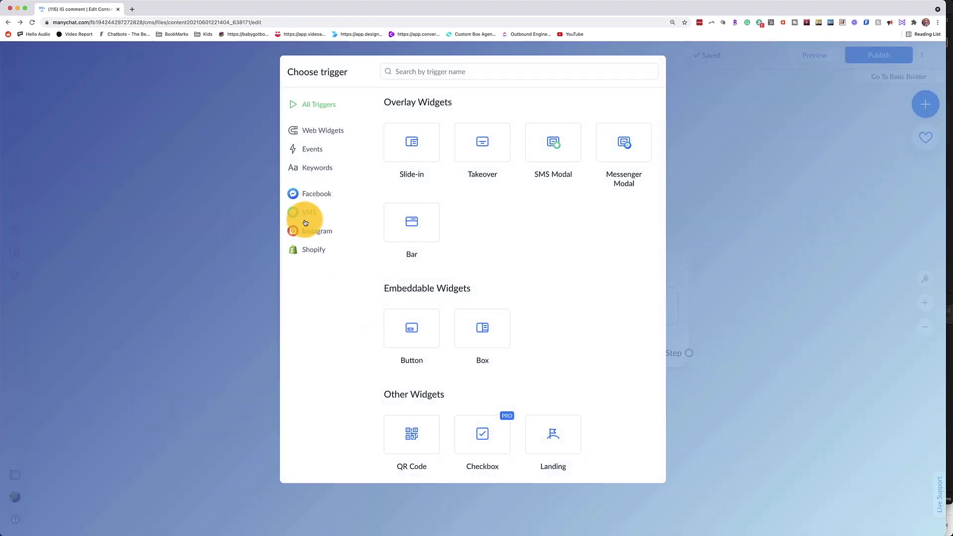
{"action": "left_click", "coordinate": [326, 231]}
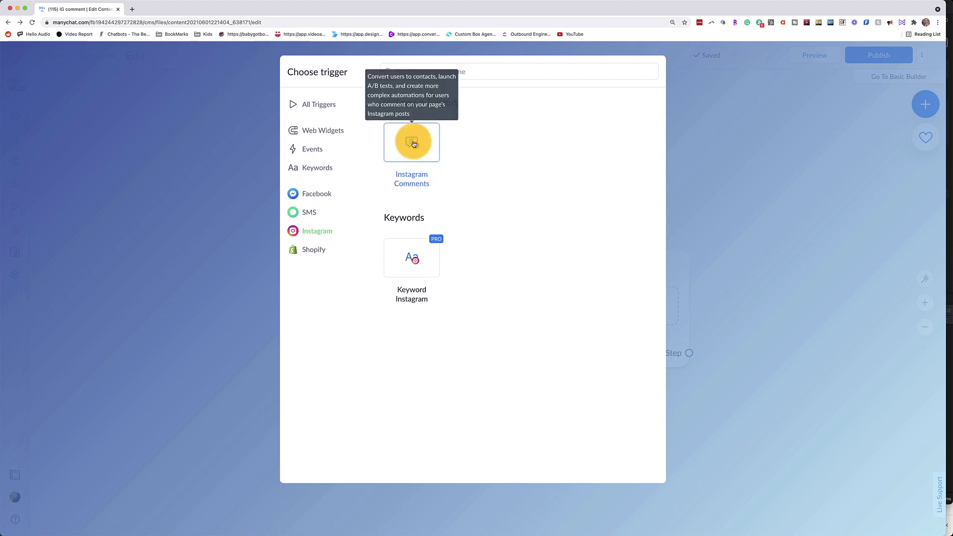
{"action": "left_click", "coordinate": [414, 148]}
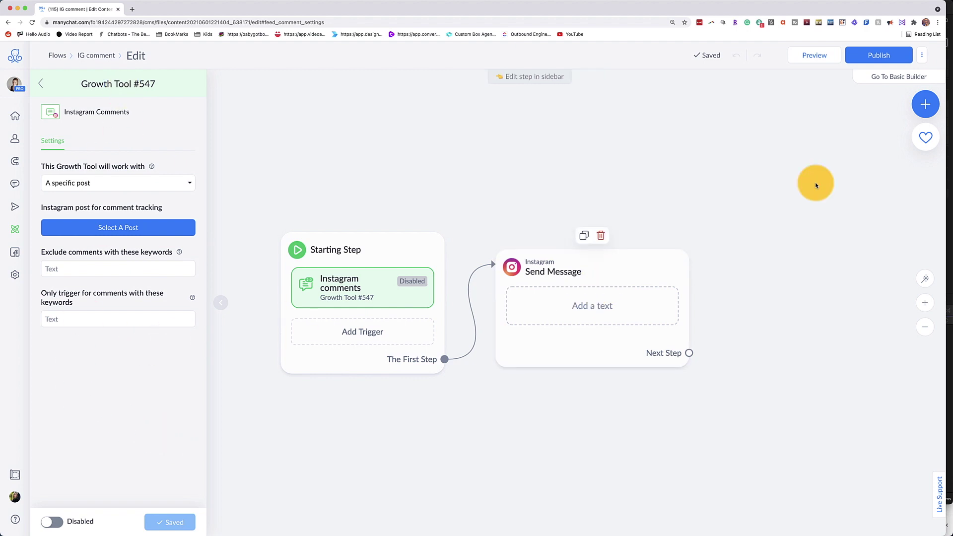
{"action": "left_click", "coordinate": [599, 325]}
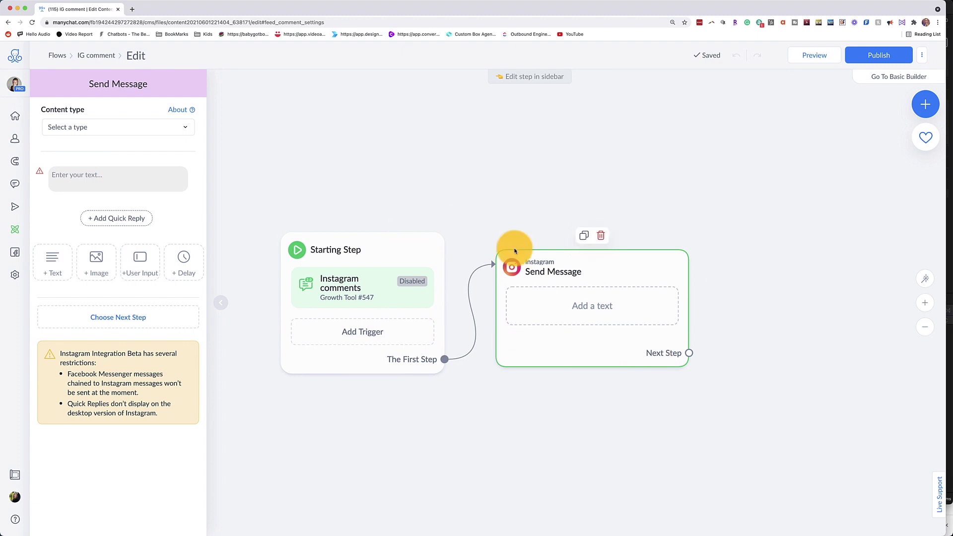
Step: Write 'Thank you for your interest in my offer. Are you ready to get started?' with a ✅ Get Started reply
{"action": "left_click", "coordinate": [70, 175]}
{"action": "type", "text": "Thank y"}
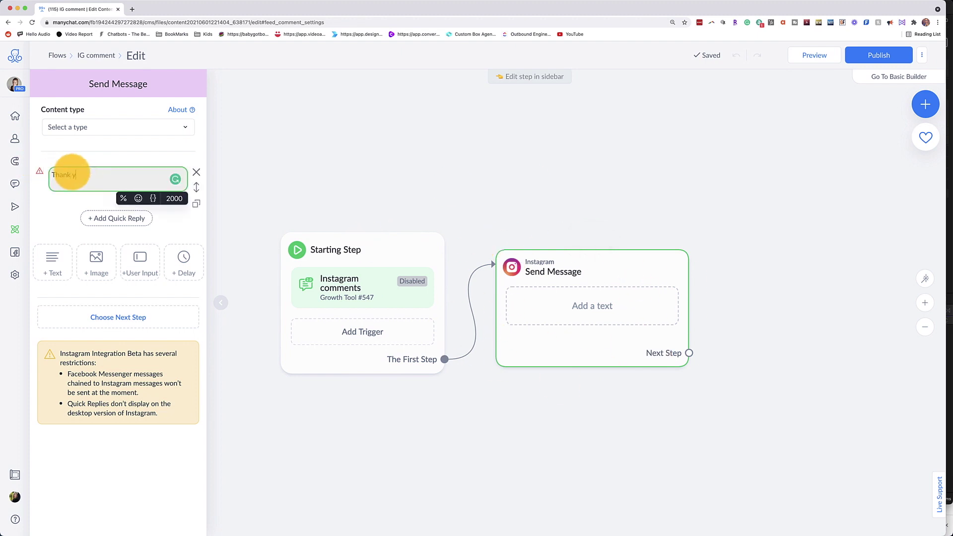
{"action": "type", "text": "ou for your interest in my offer. Are you ready to get started?"}
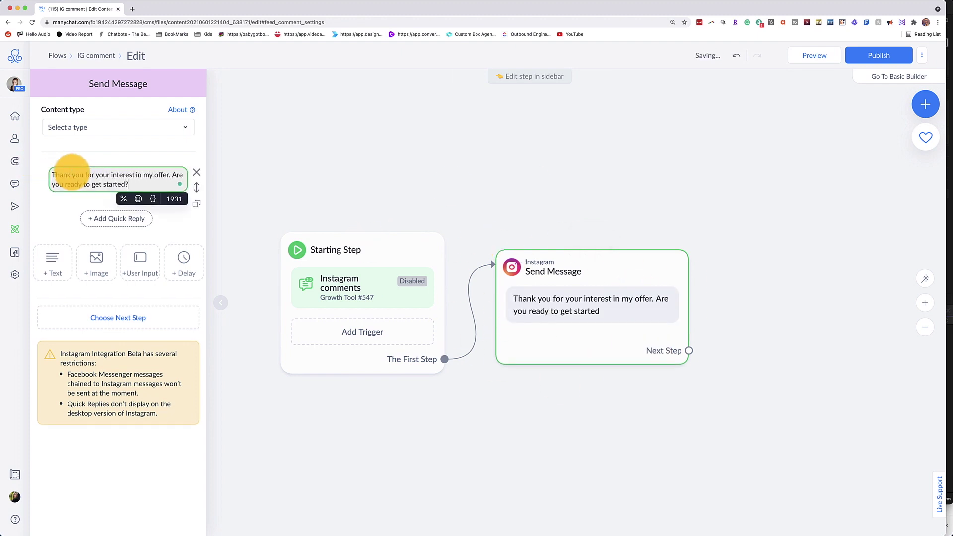
{"action": "left_click", "coordinate": [120, 220]}
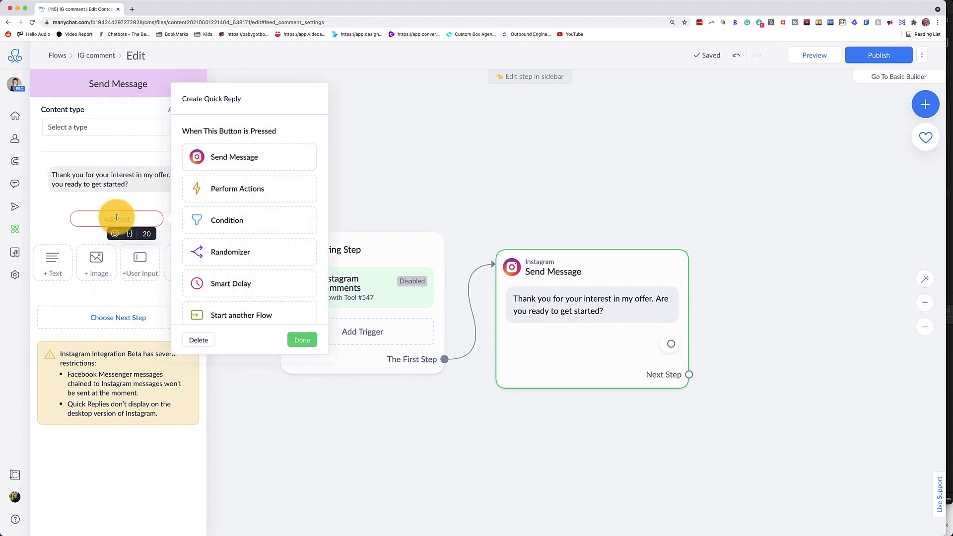
{"action": "type", "text": "Get Started"}
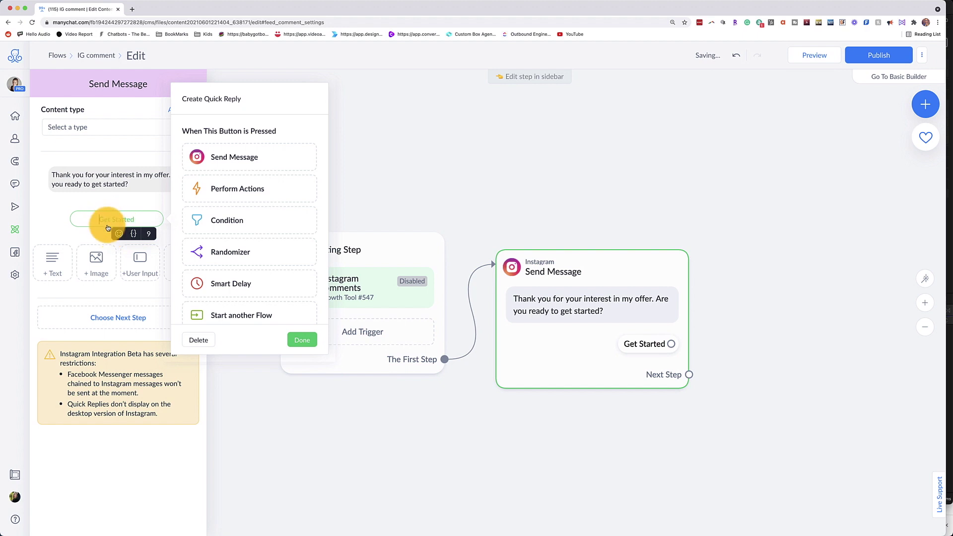
{"action": "left_click", "coordinate": [118, 233]}
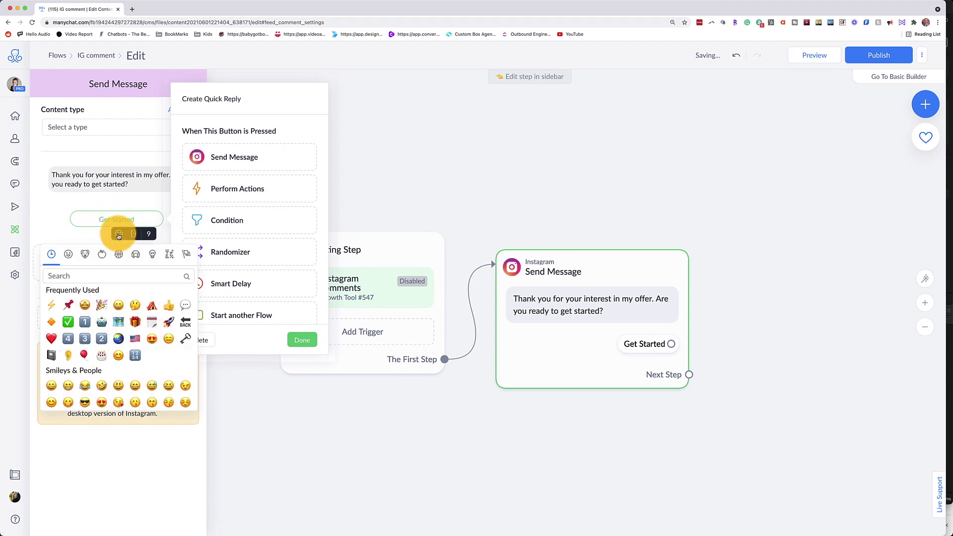
{"action": "left_click", "coordinate": [71, 322]}
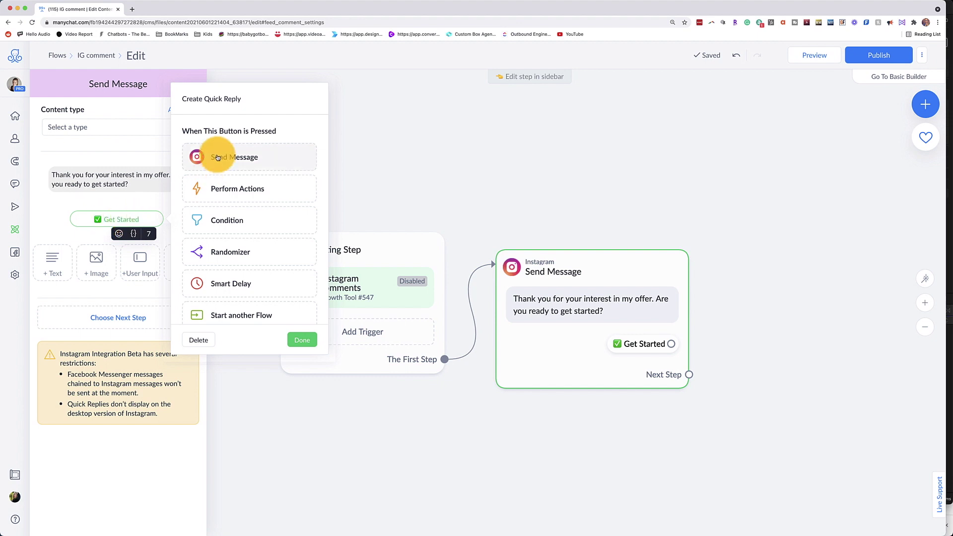
{"action": "left_click", "coordinate": [263, 161]}
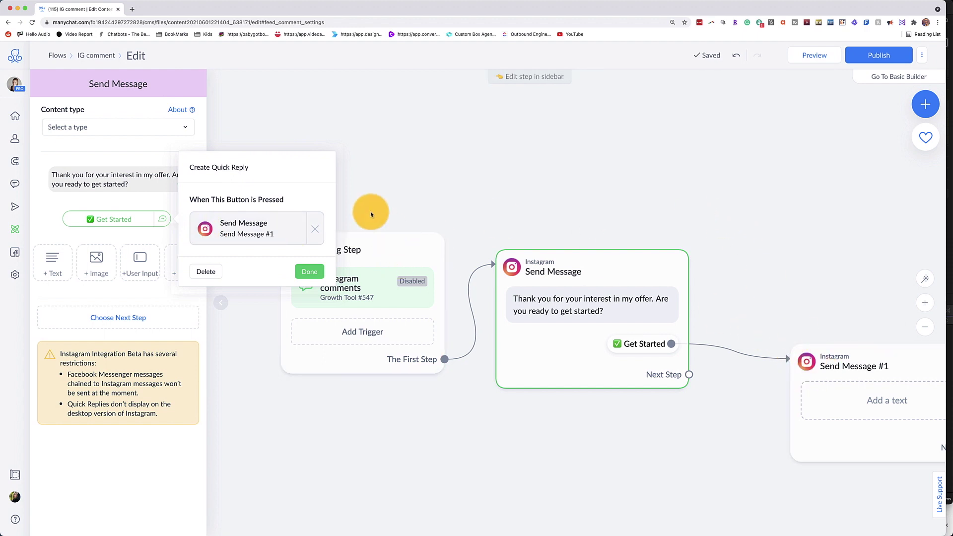
{"action": "left_click", "coordinate": [856, 410]}
{"action": "left_click", "coordinate": [121, 178]}
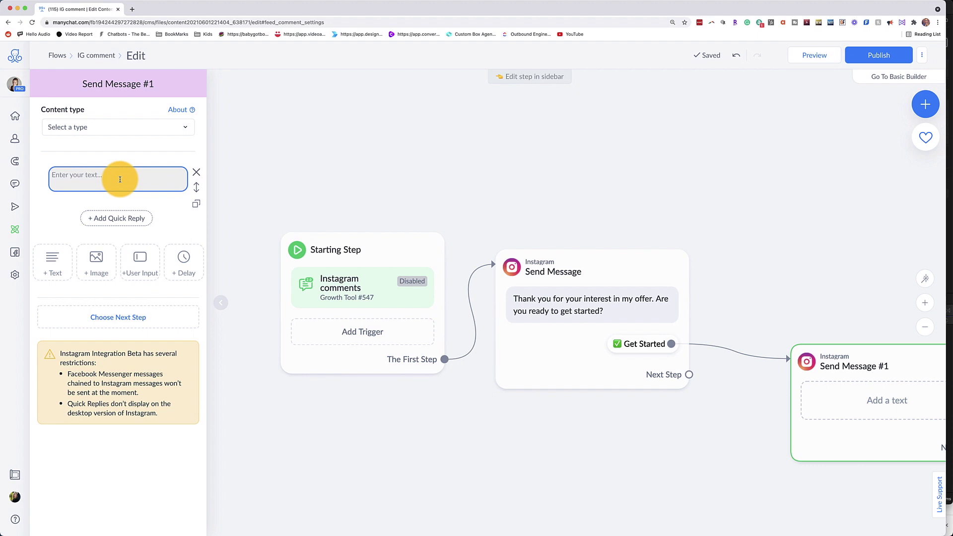
{"action": "left_click", "coordinate": [119, 179]}
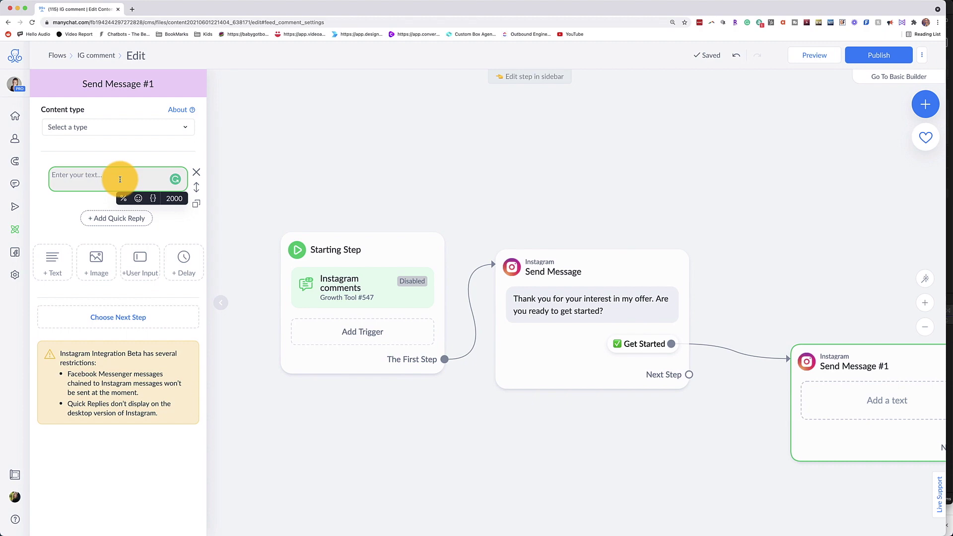
{"action": "type", "text": "Awesome!"}
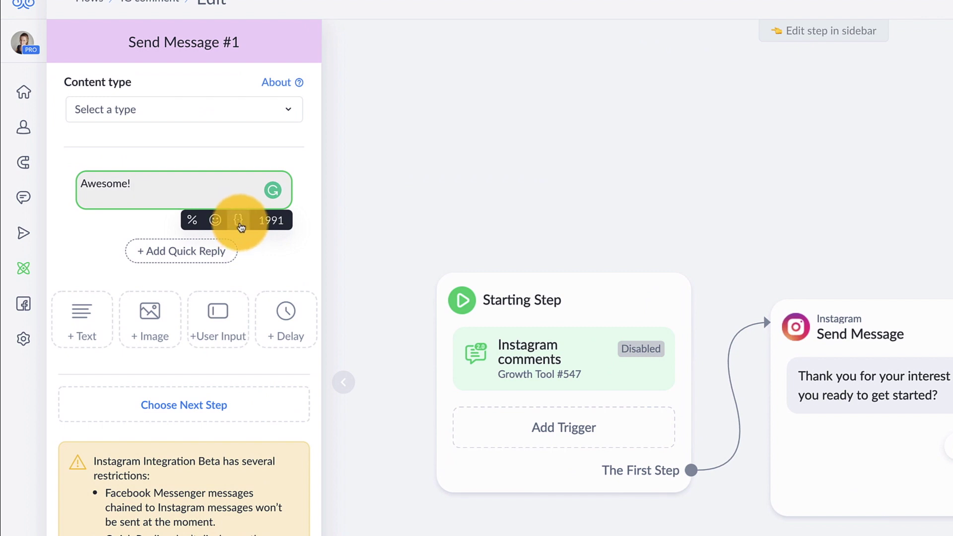
{"action": "left_click", "coordinate": [240, 221]}
{"action": "scroll", "coordinate": [213, 436], "scroll_direction": "down", "scroll_amount": 1}
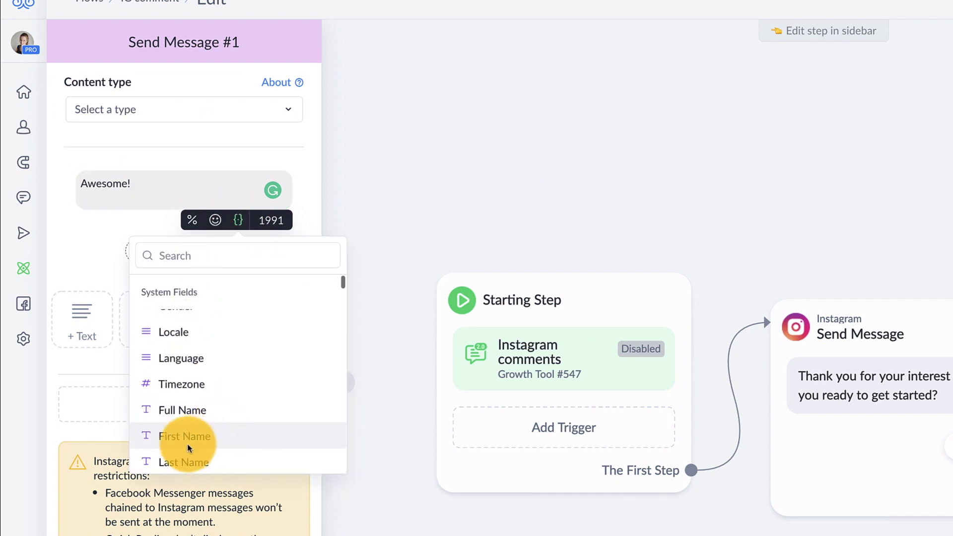
{"action": "left_click", "coordinate": [186, 446]}
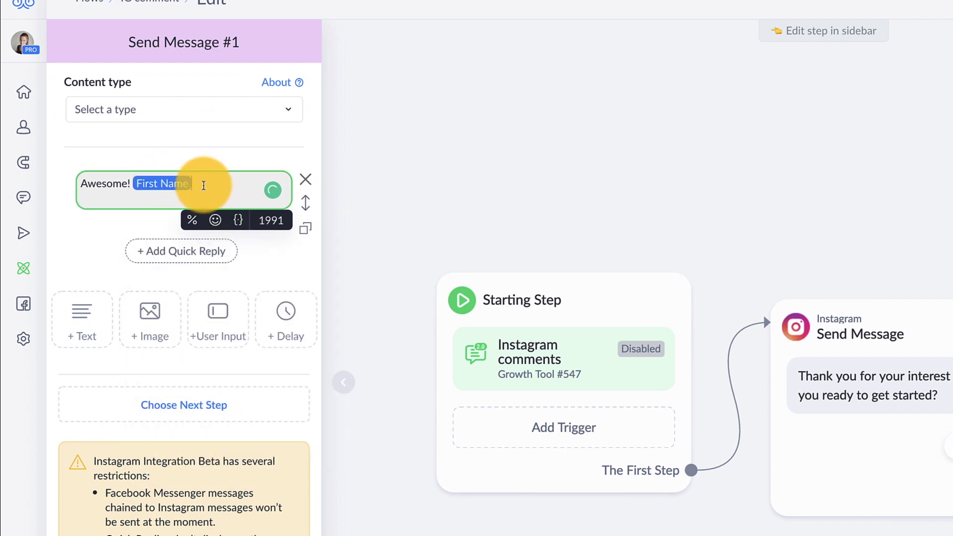
{"action": "type", "text": ", here is the link to my course:"}
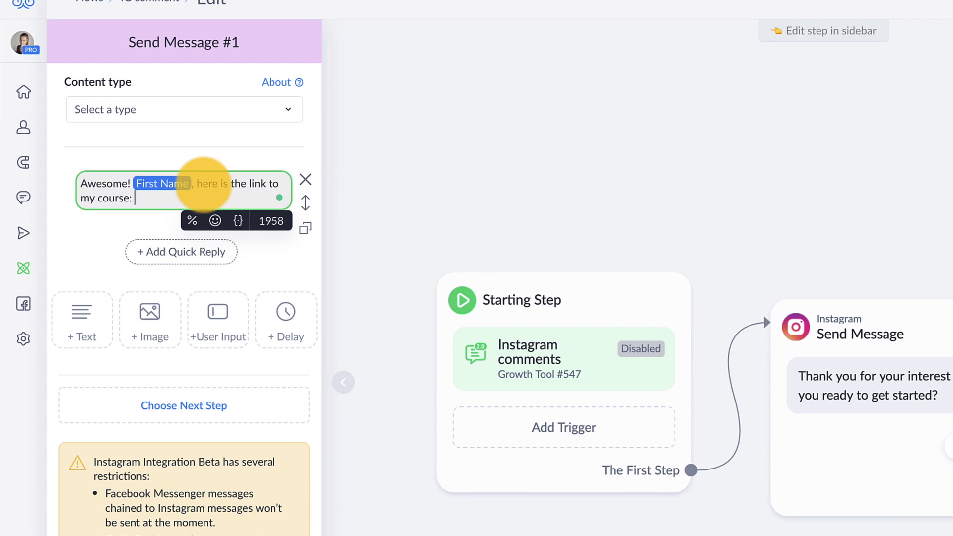
{"action": "type", "text": "https://www.stellar247.com  Talk to you later."}
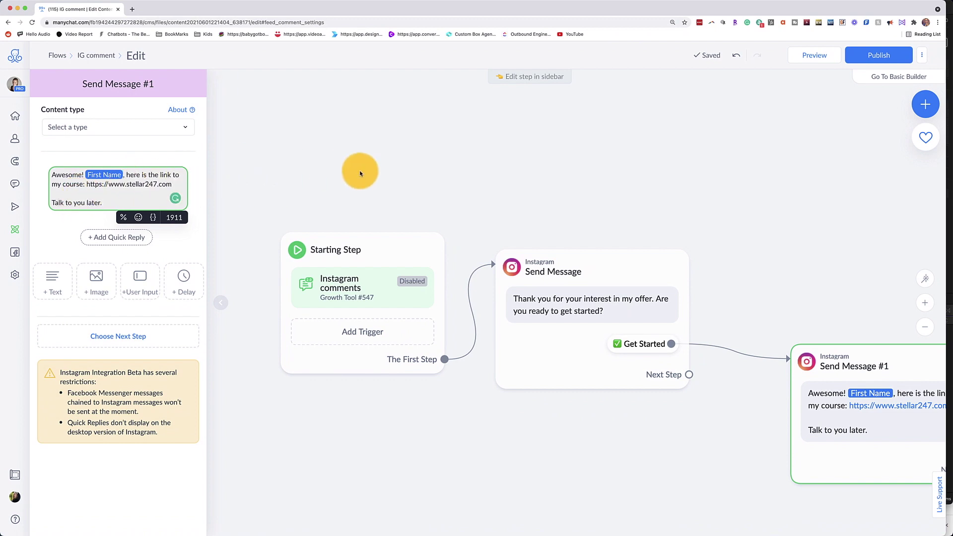
{"action": "left_click", "coordinate": [361, 170]}
Step: Fit all steps in view and review Send Message #1's content type options
{"action": "left_click_drag", "start_coordinate": [778, 211], "coordinate": [613, 120]}
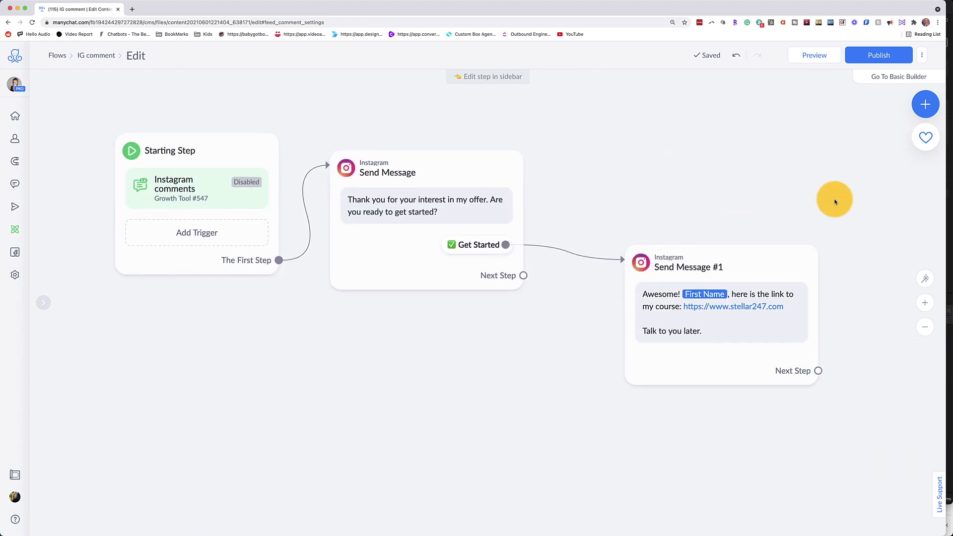
{"action": "left_click", "coordinate": [710, 332]}
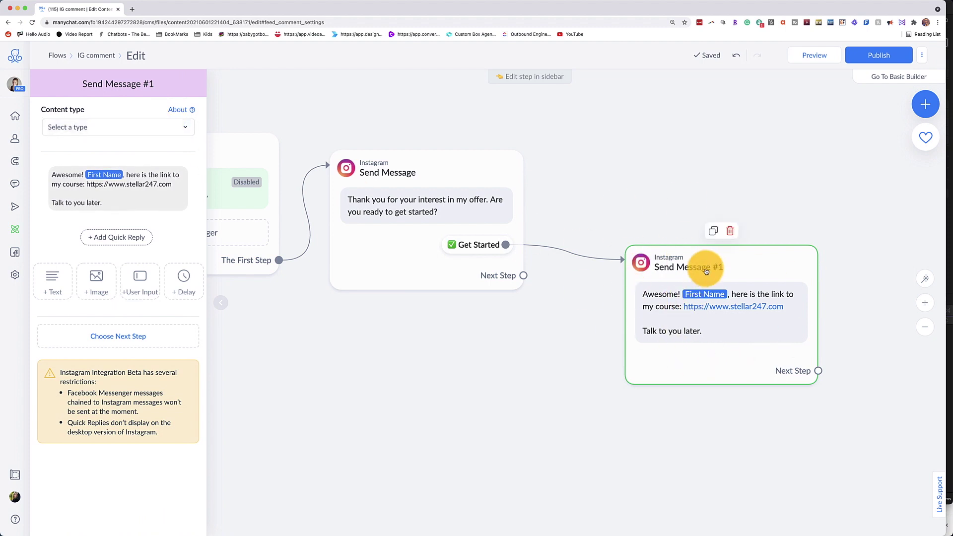
{"action": "left_click", "coordinate": [118, 133]}
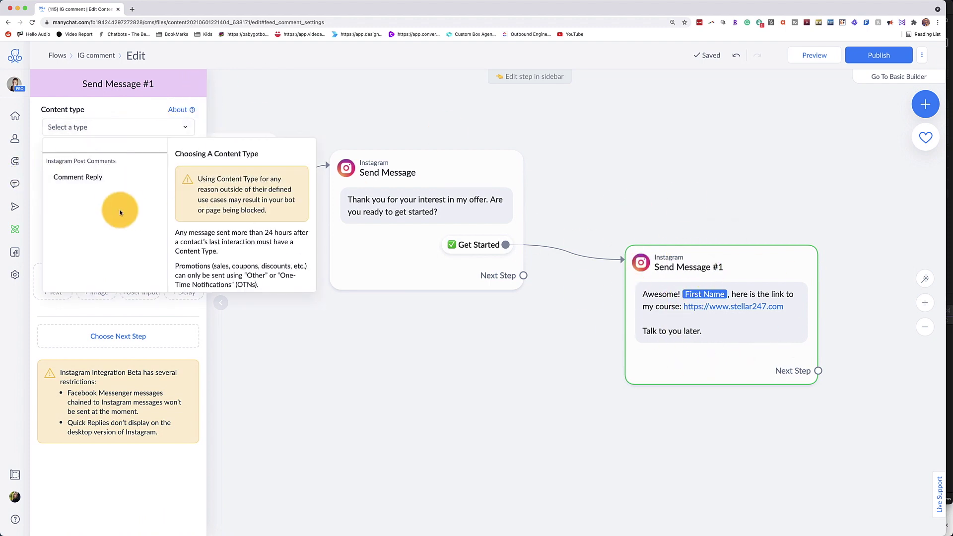
{"action": "left_click", "coordinate": [382, 105]}
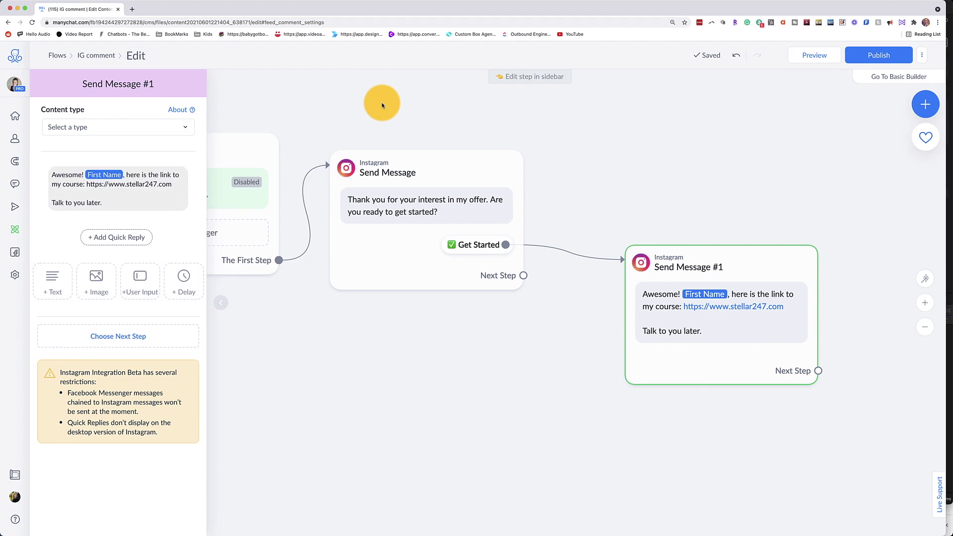
Step: Set the first Send Message step to Comment Reply and publish the IG comment flow
{"action": "left_click", "coordinate": [430, 174]}
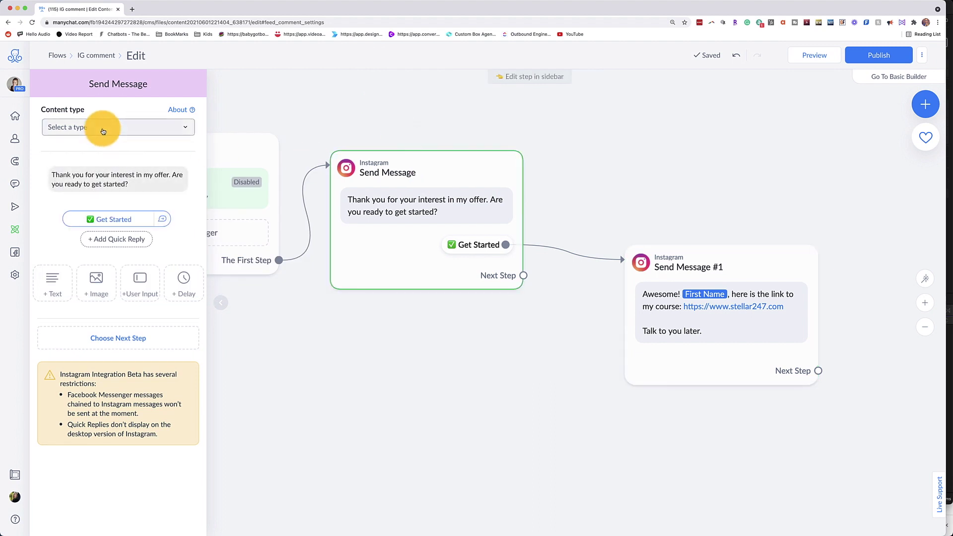
{"action": "left_click", "coordinate": [103, 131]}
{"action": "left_click", "coordinate": [79, 179]}
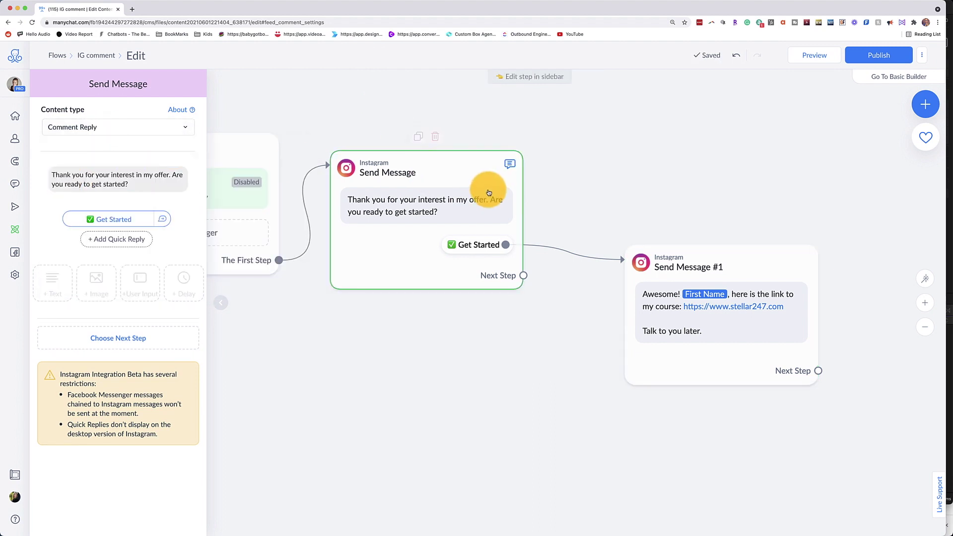
{"action": "left_click", "coordinate": [355, 263]}
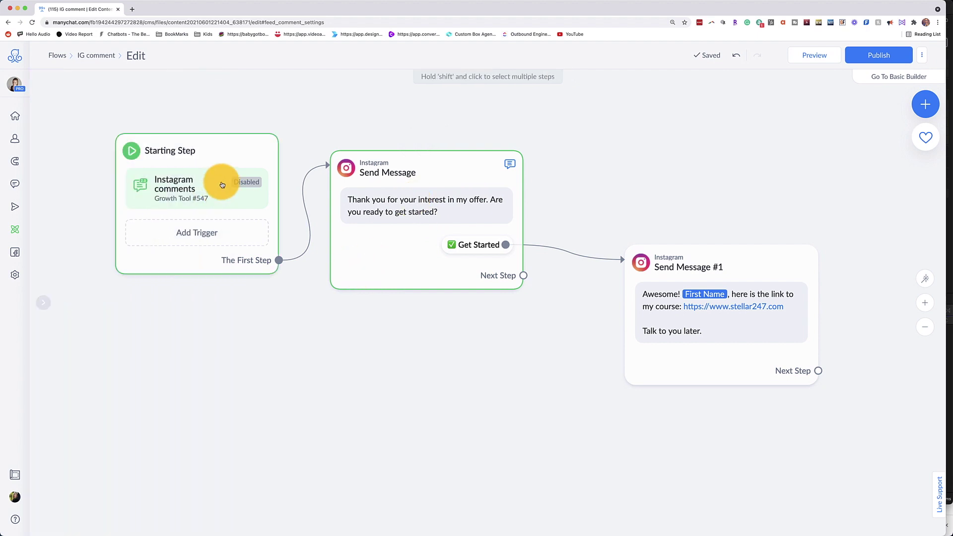
{"action": "left_click", "coordinate": [222, 185]}
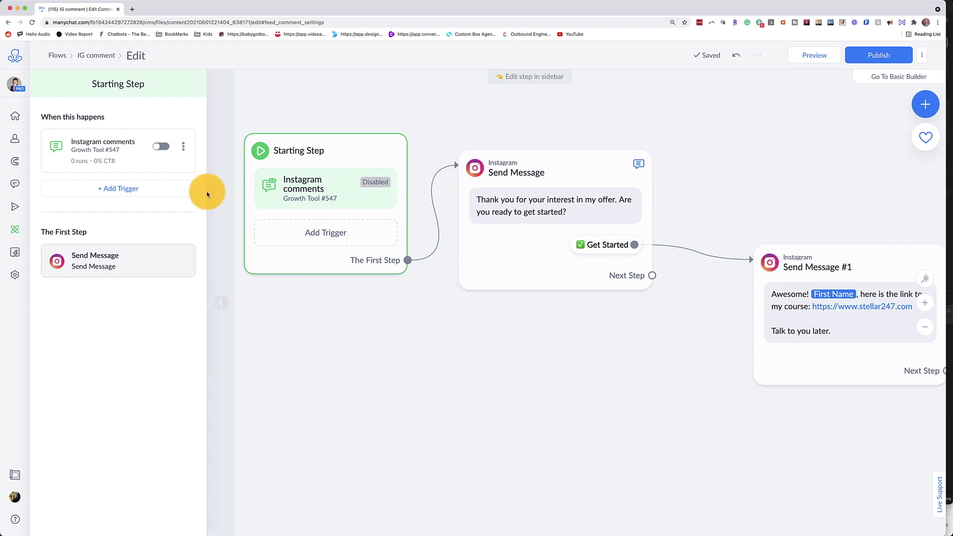
{"action": "left_click", "coordinate": [891, 54]}
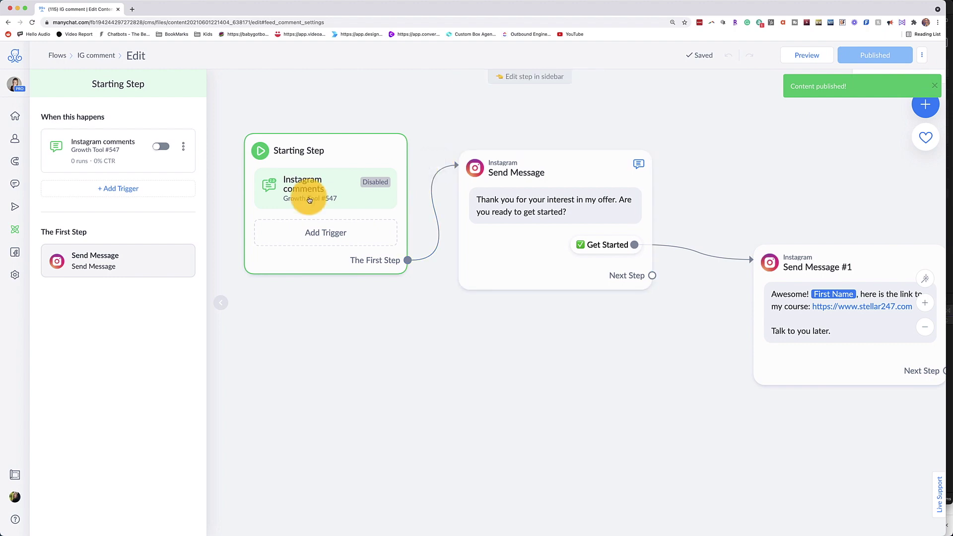
Step: Open the Instagram comments trigger settings and keep it limited to a specific post
{"action": "left_click", "coordinate": [106, 156]}
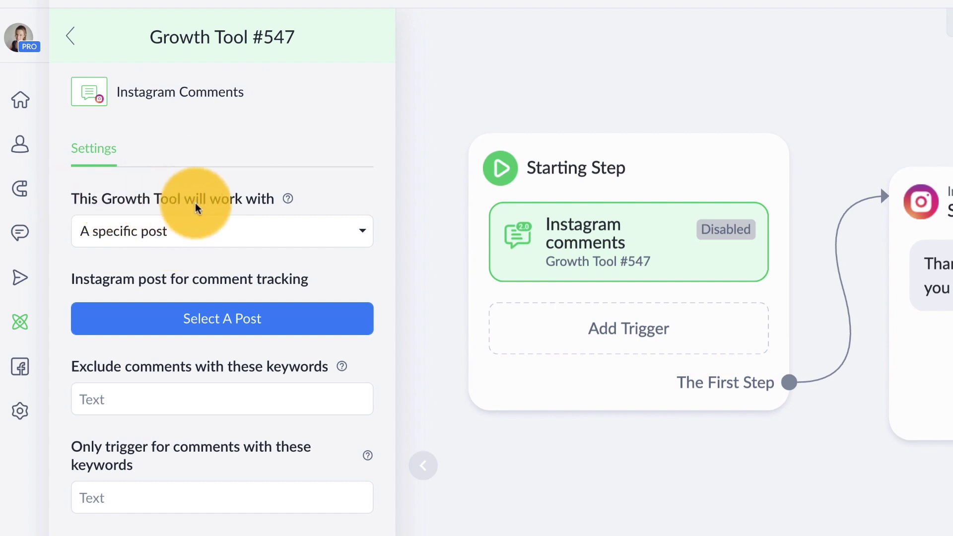
{"action": "left_click", "coordinate": [182, 235]}
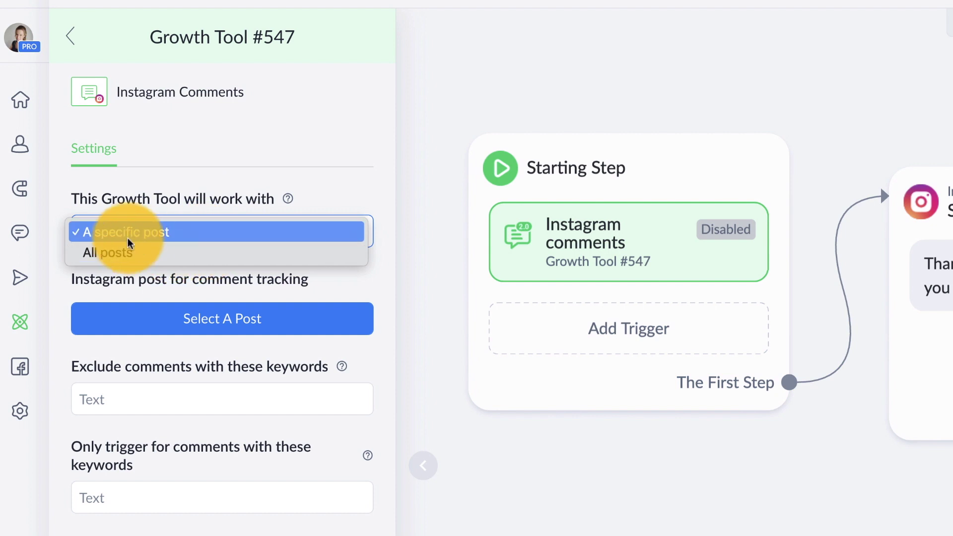
{"action": "left_click", "coordinate": [190, 241]}
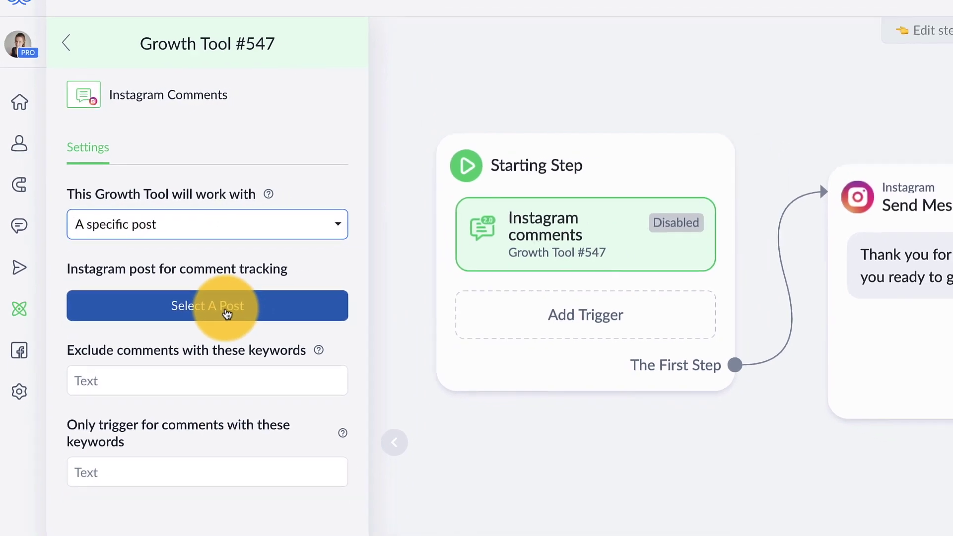
Step: Select the newest post, 'Instagram automations are coming soon. Test it out now!', for the trigger
{"action": "left_click", "coordinate": [226, 312]}
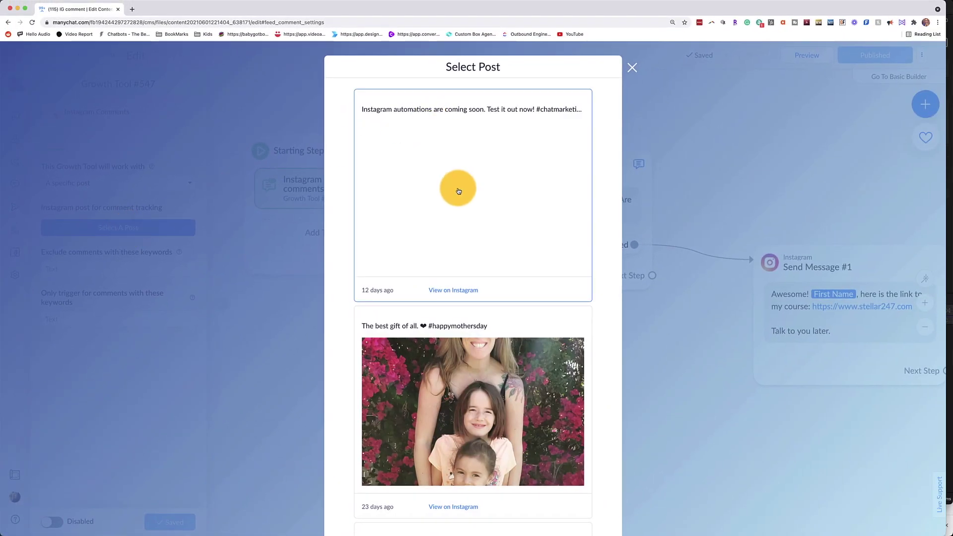
{"action": "scroll", "coordinate": [458, 191], "scroll_direction": "down", "scroll_amount": 13}
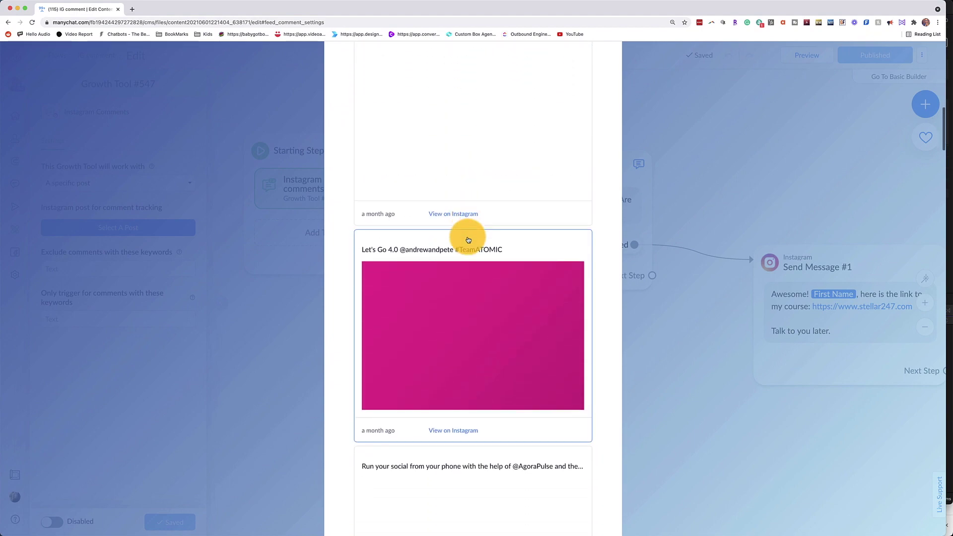
{"action": "scroll", "coordinate": [466, 239], "scroll_direction": "up", "scroll_amount": 15}
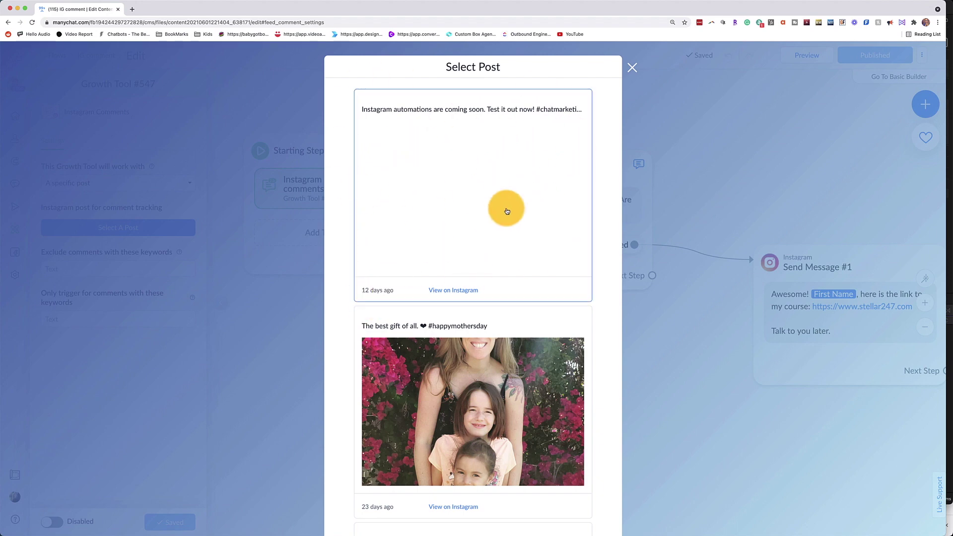
{"action": "left_click", "coordinate": [466, 217]}
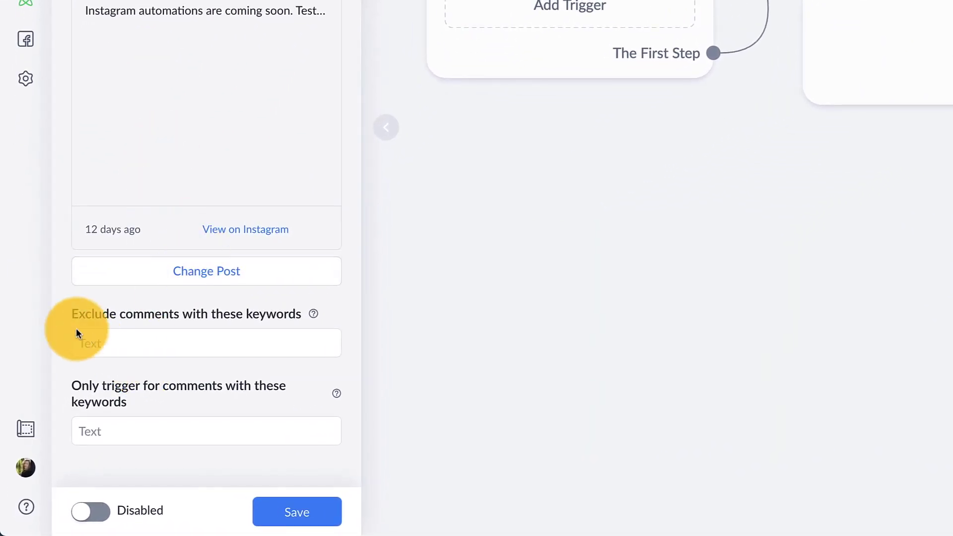
Step: Restrict Growth Tool #547 to comments containing the keyword 'Flowers' and save it as active
{"action": "left_click_drag", "start_coordinate": [70, 314], "coordinate": [301, 314]}
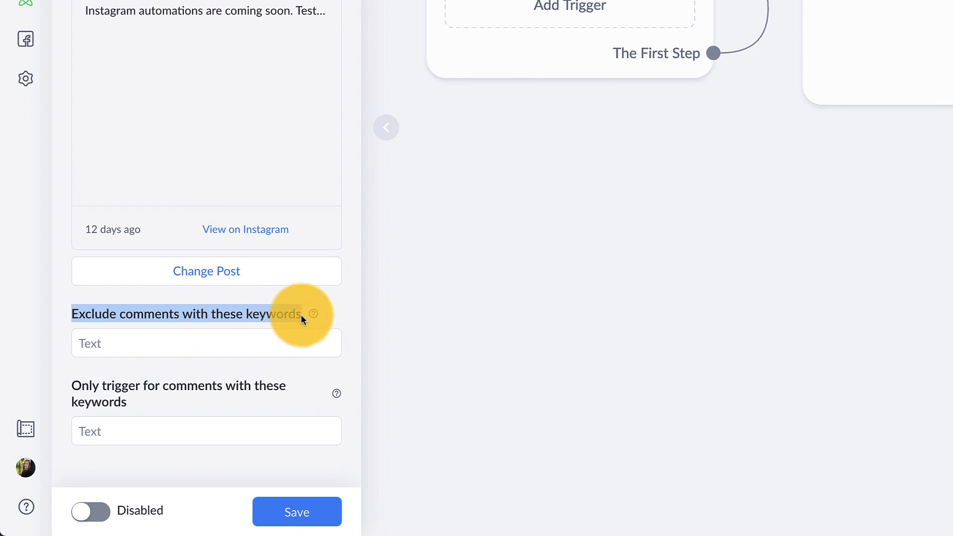
{"action": "left_click_drag", "start_coordinate": [128, 404], "coordinate": [68, 386]}
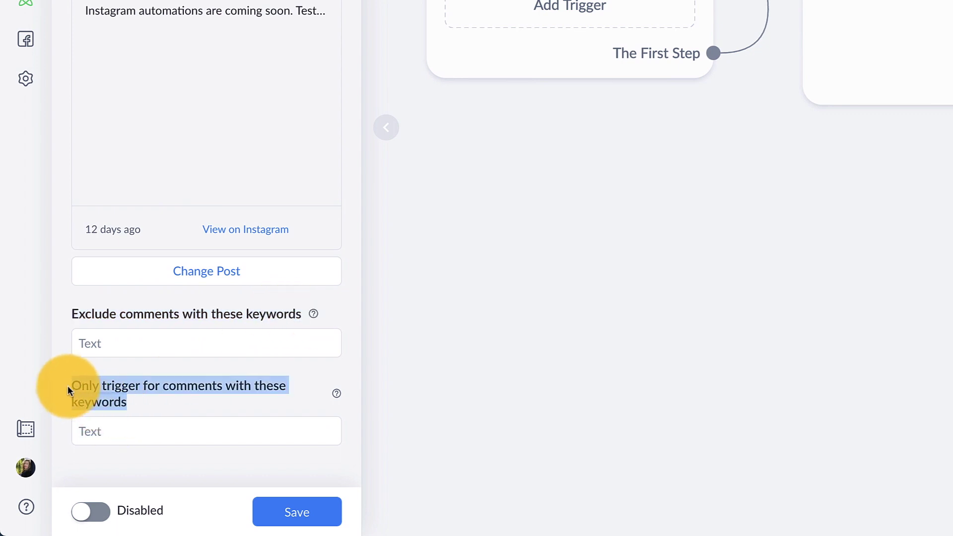
{"action": "left_click", "coordinate": [161, 433]}
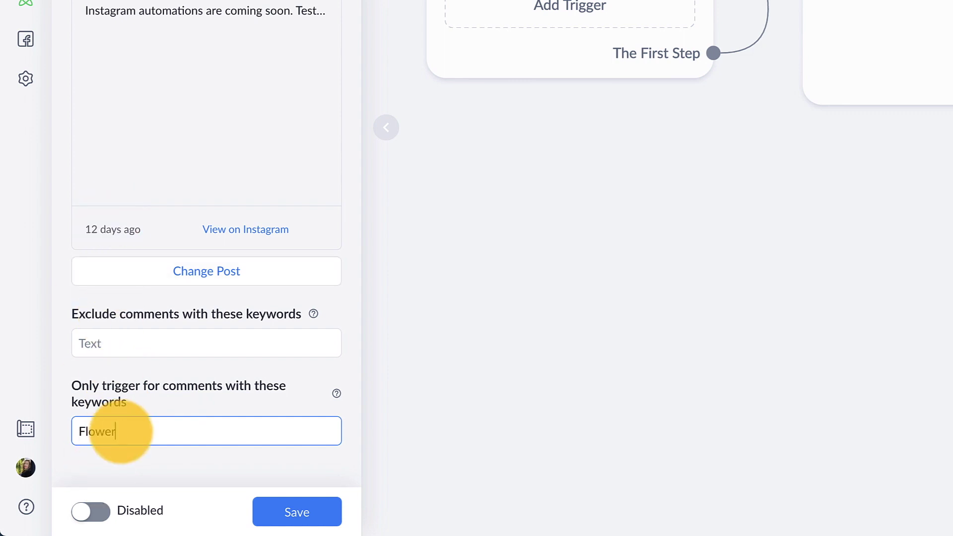
{"action": "left_click", "coordinate": [112, 470]}
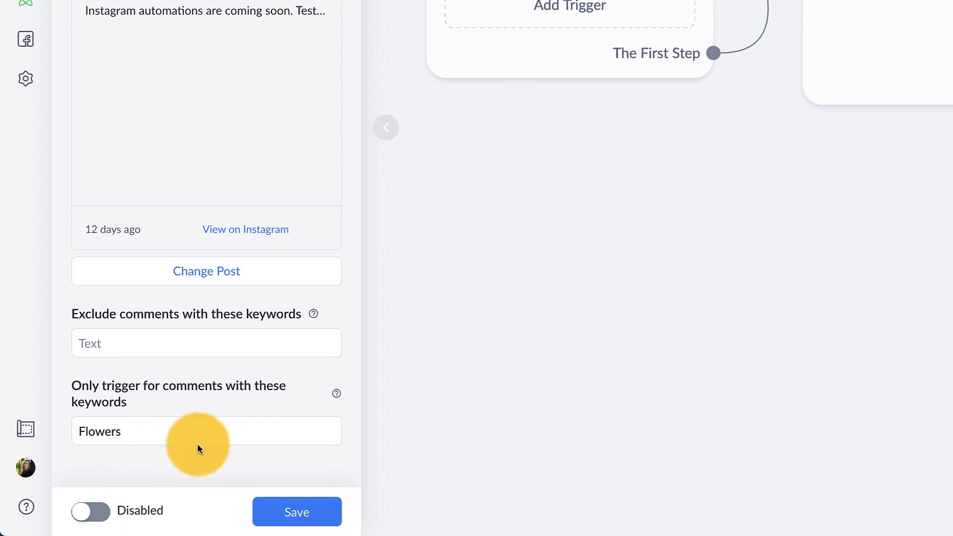
{"action": "left_click", "coordinate": [316, 519]}
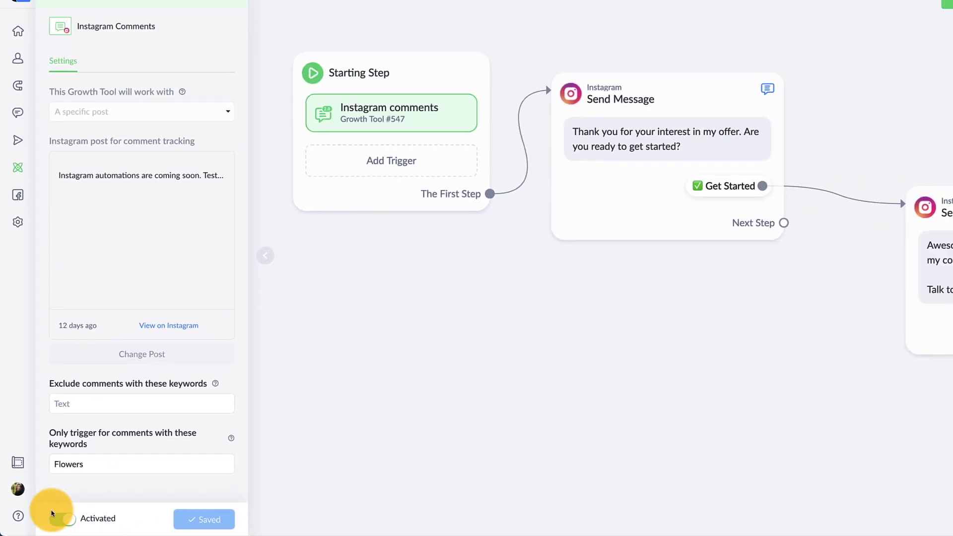